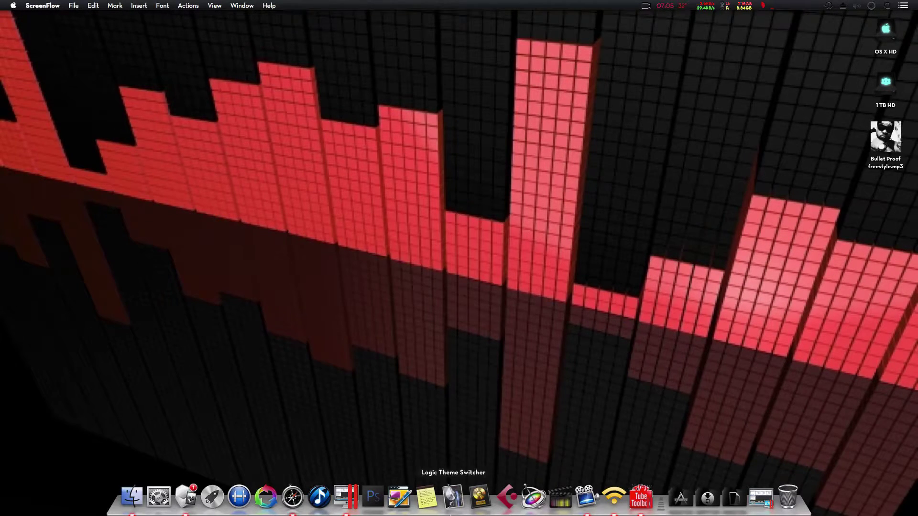
# Launch Logic Pro X, show the mixer in the lower pane and close the CLA Vocals plugin window
pyautogui.click(472, 496)
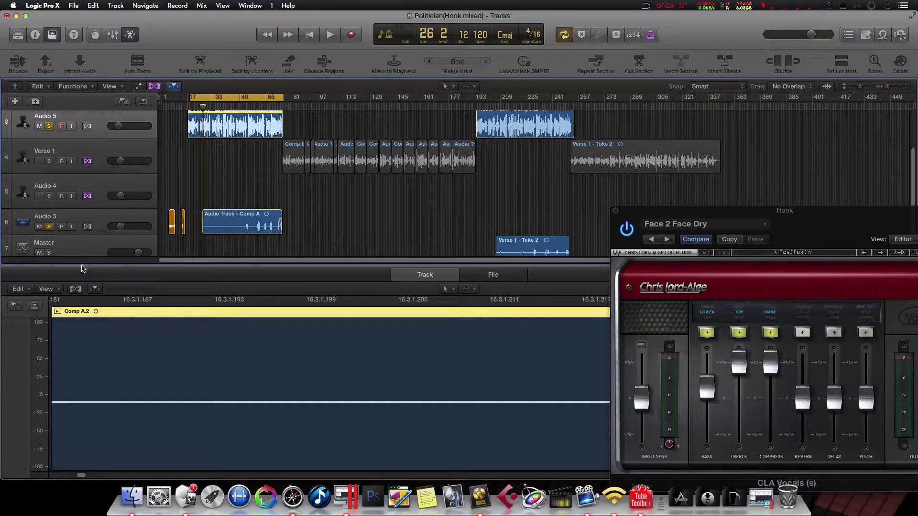
pyautogui.click(112, 34)
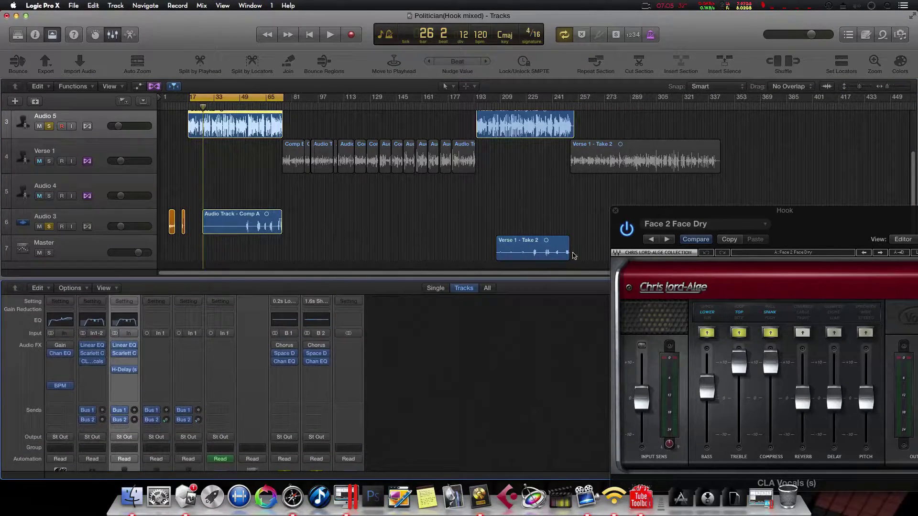
pyautogui.click(616, 212)
# Hide the toolbar row and bring up the Logic Pro X menu
pyautogui.scroll(3, 212, 158)
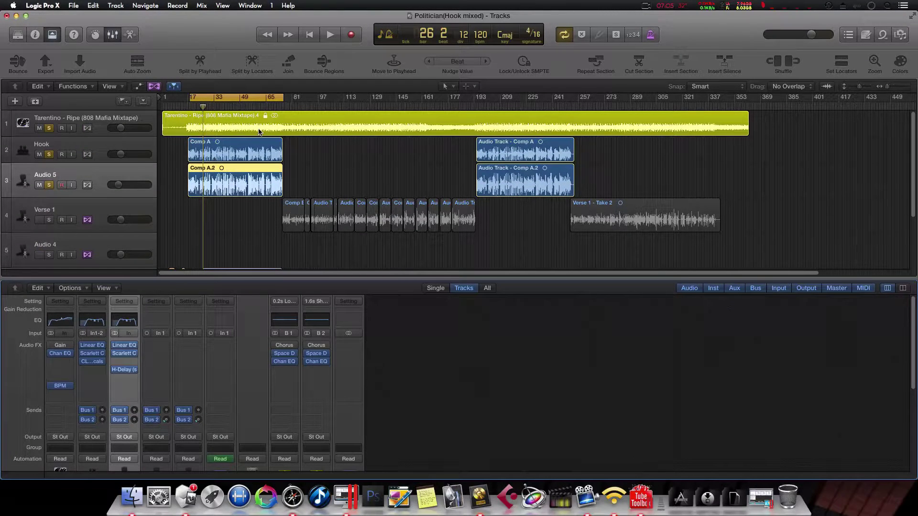
pyautogui.click(53, 35)
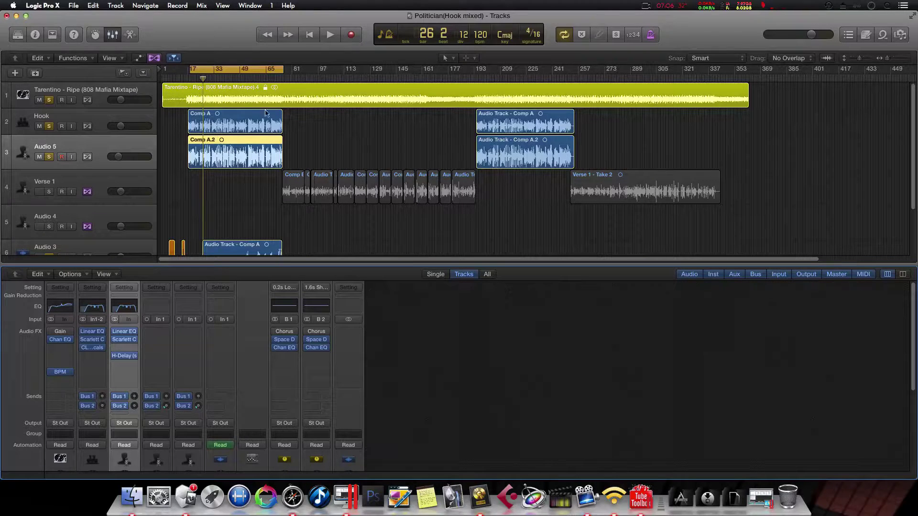
pyautogui.click(52, 7)
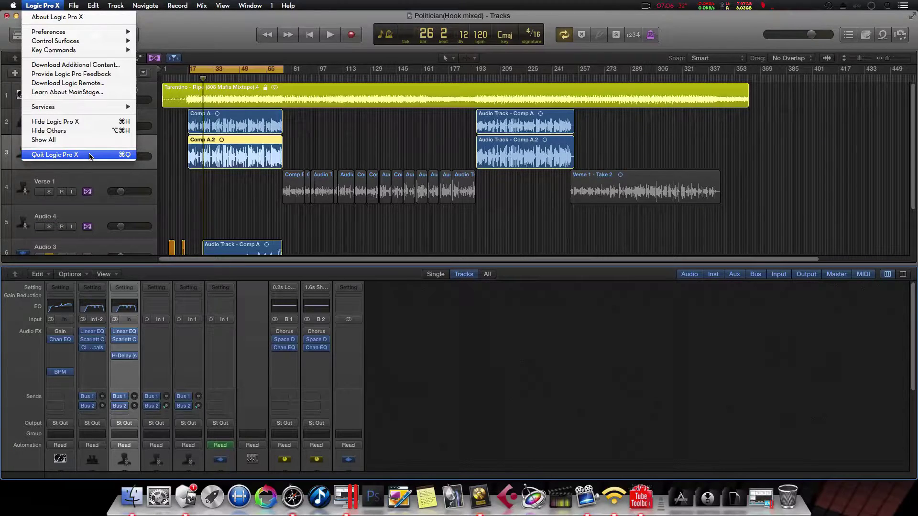
# Quit Logic Pro X, saving the Politician project changes
pyautogui.click(90, 156)
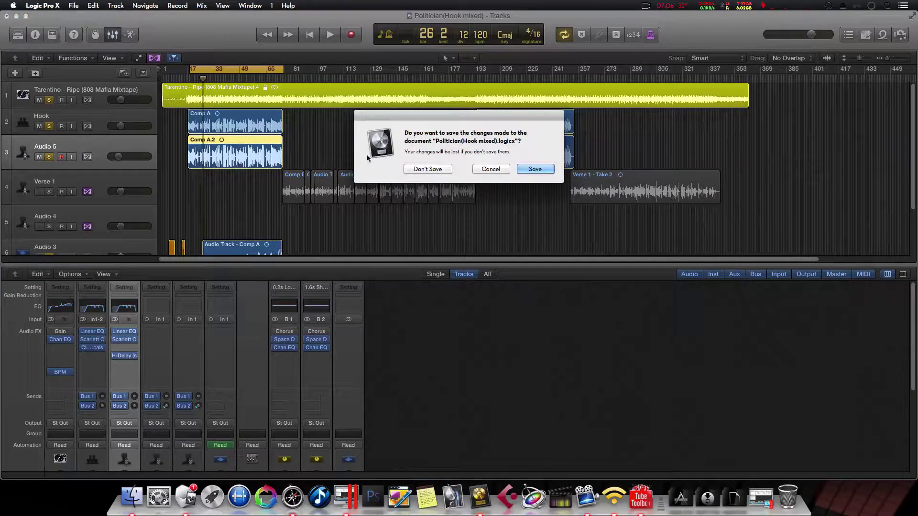
pyautogui.click(549, 170)
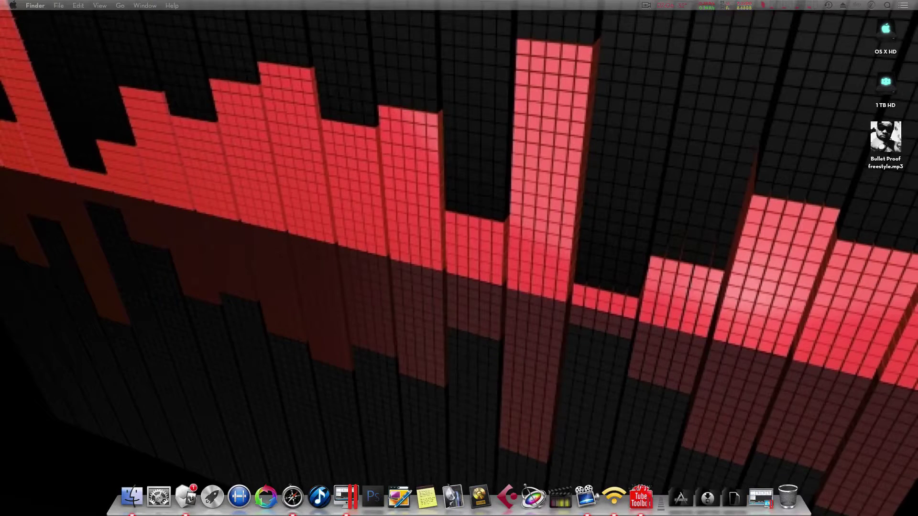
pyautogui.press('super+n')
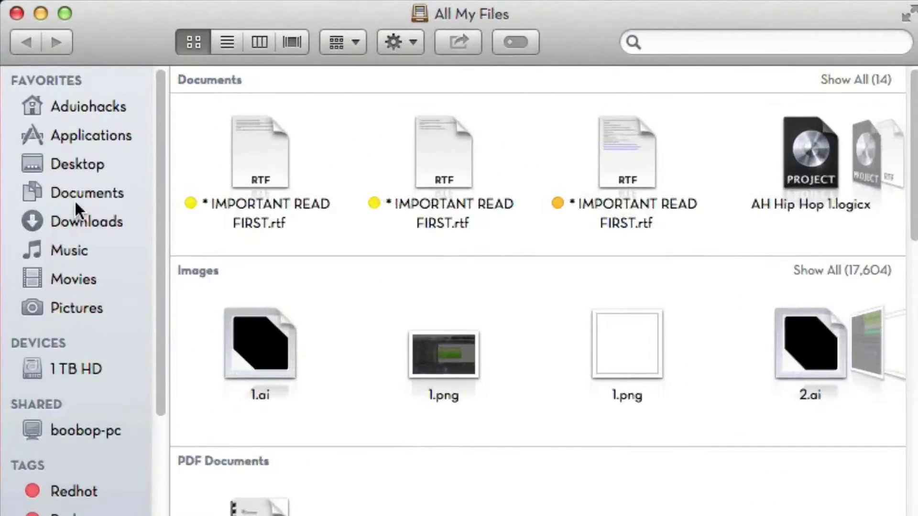
pyautogui.click(274, 110)
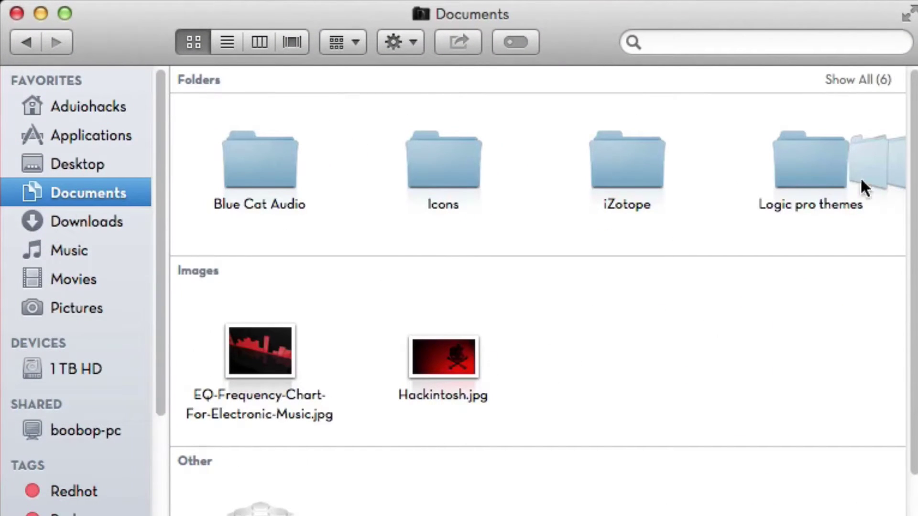
pyautogui.doubleClick(807, 163)
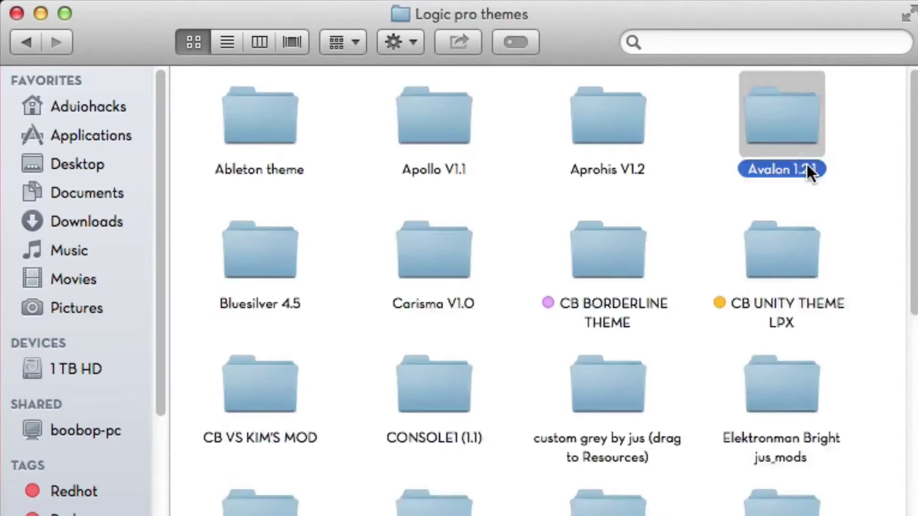
pyautogui.doubleClick(806, 165)
pyautogui.click(27, 43)
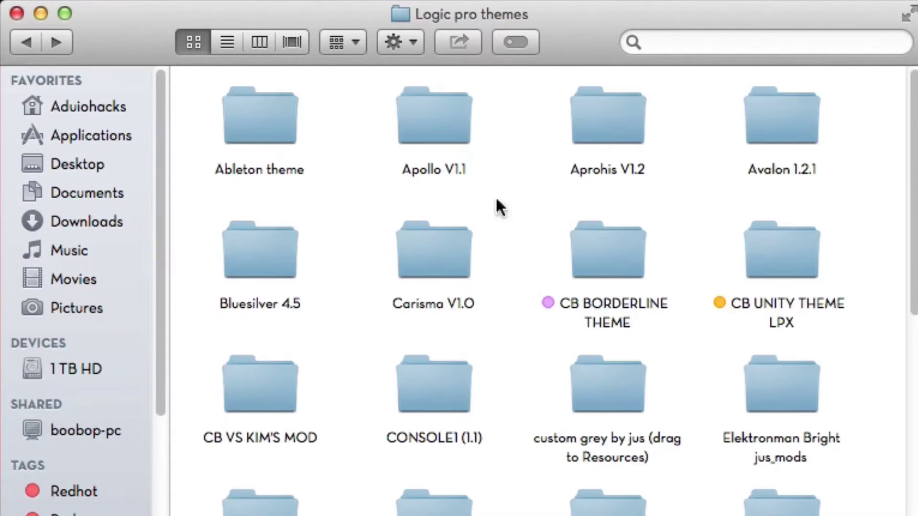
pyautogui.scroll(-10, 687, 221)
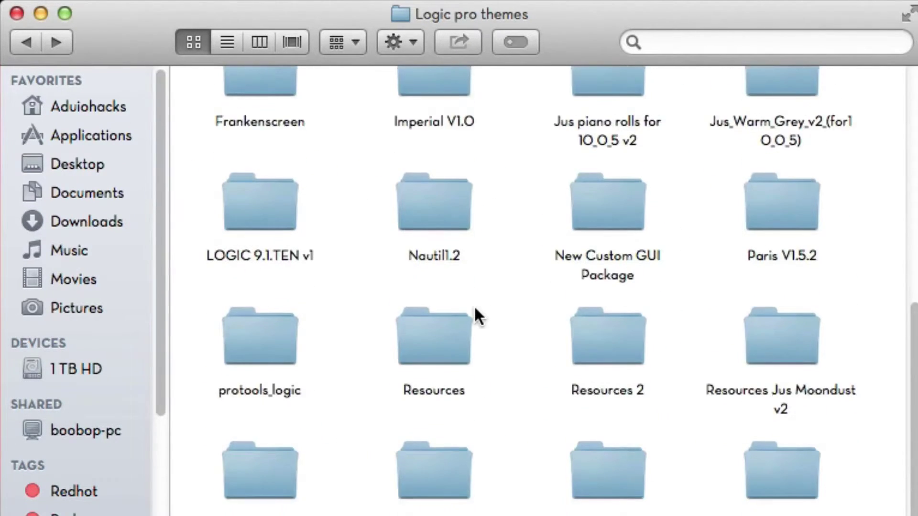
pyautogui.scroll(10, 476, 310)
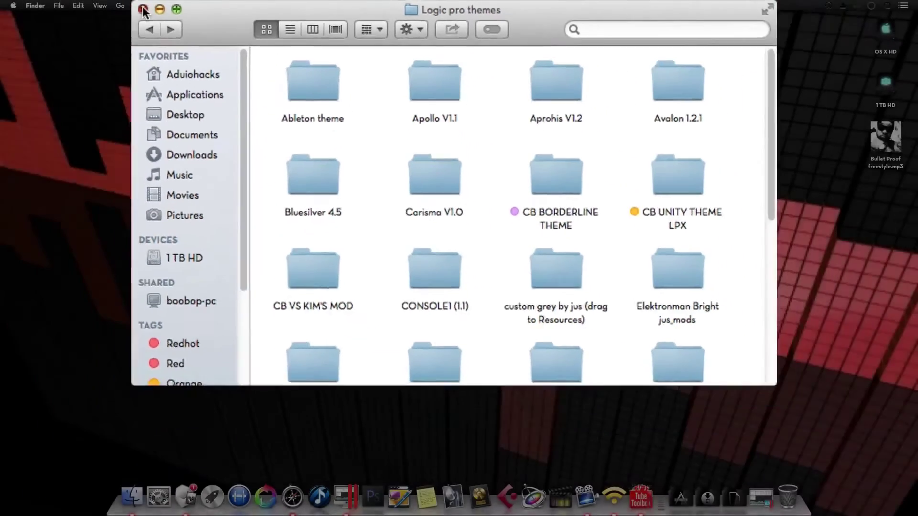
pyautogui.click(17, 14)
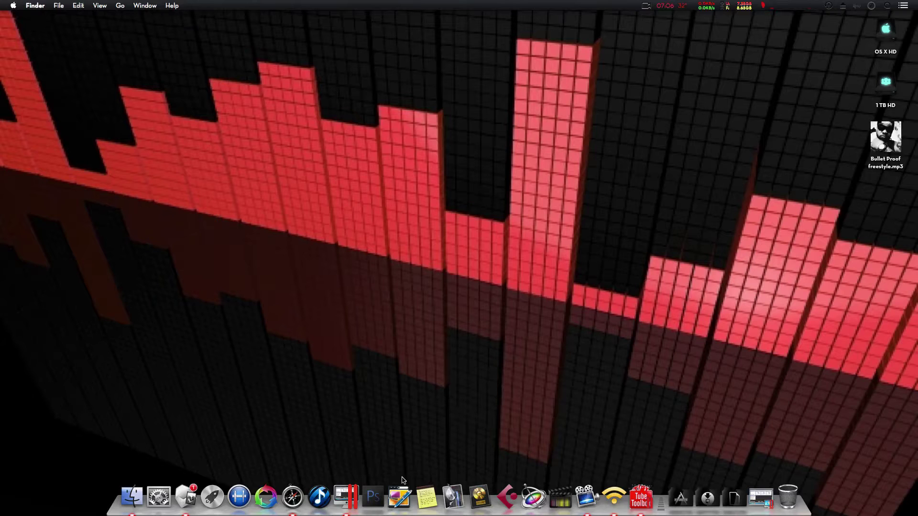
# Launch Logic Theme Switcher and set Documents/Logic pro themes as the remembered themes folder
pyautogui.click(452, 497)
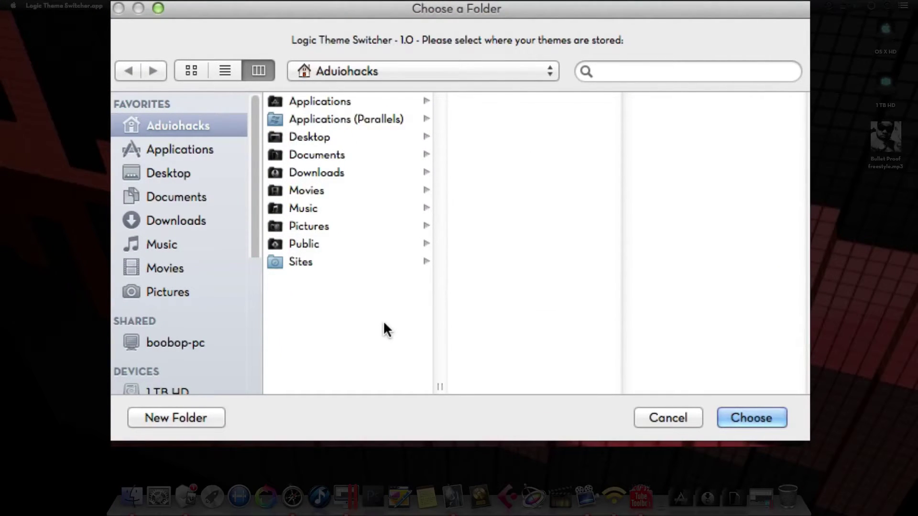
pyautogui.click(320, 160)
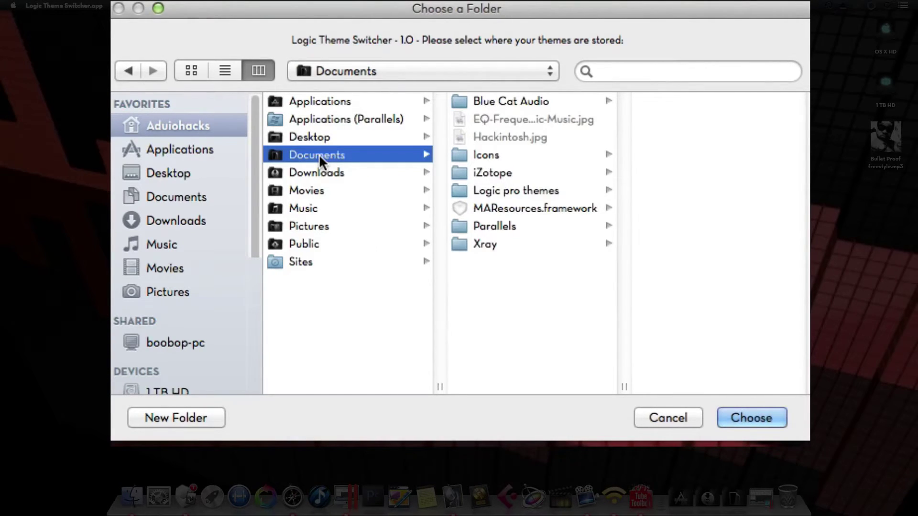
pyautogui.click(499, 190)
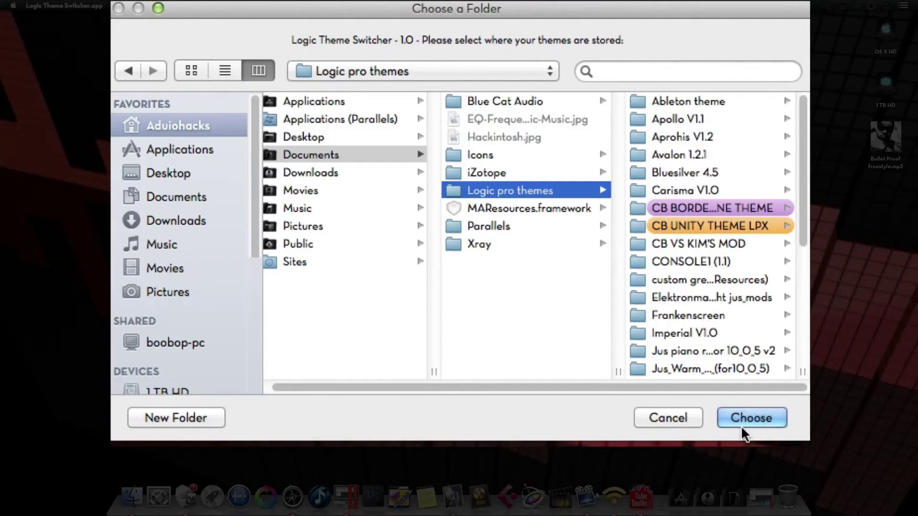
pyautogui.click(751, 418)
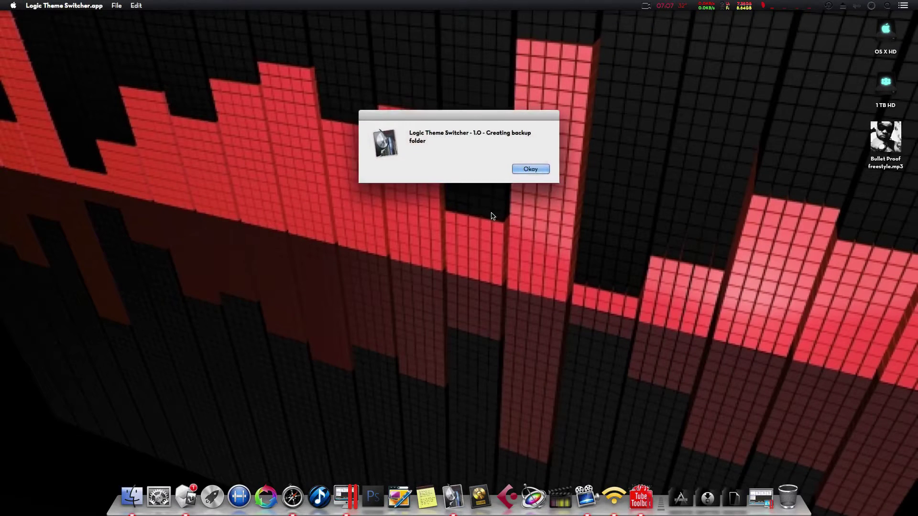
pyautogui.press('Return')
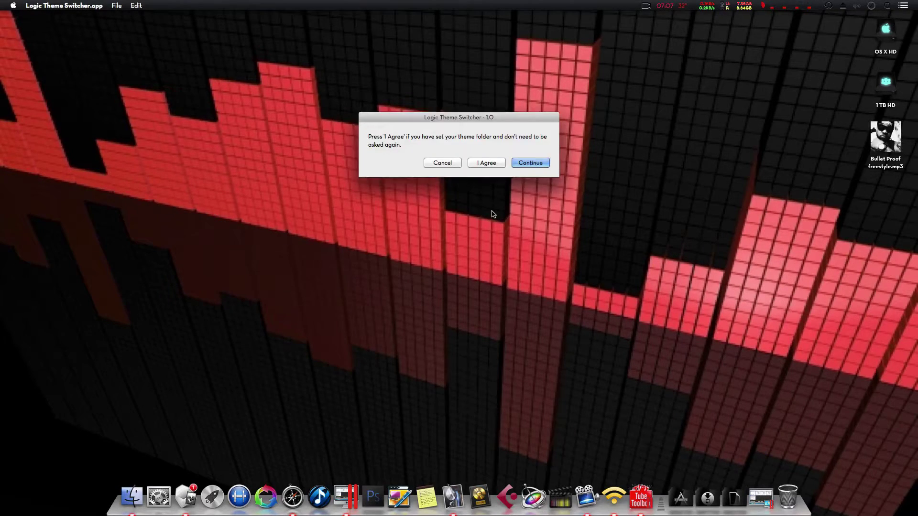
pyautogui.click(487, 164)
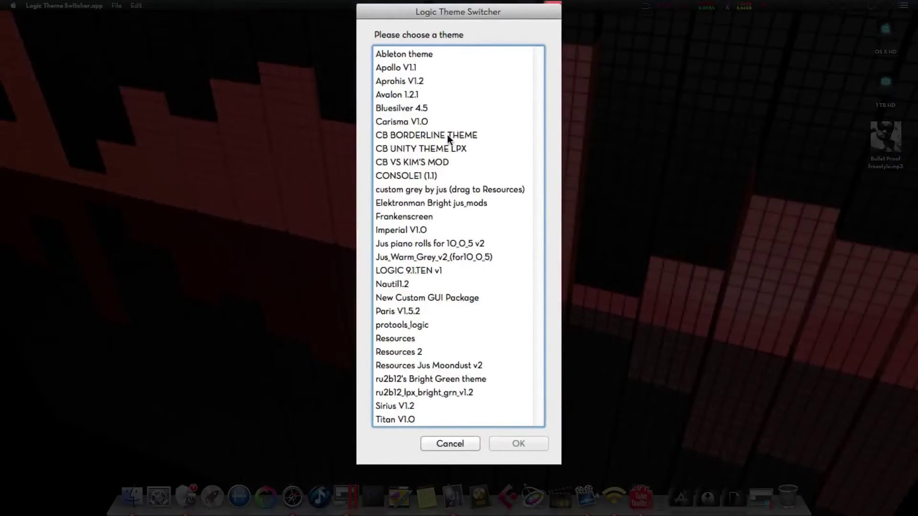
# Apply the protools_logic theme and dismiss the theme-loaded notice
pyautogui.click(419, 326)
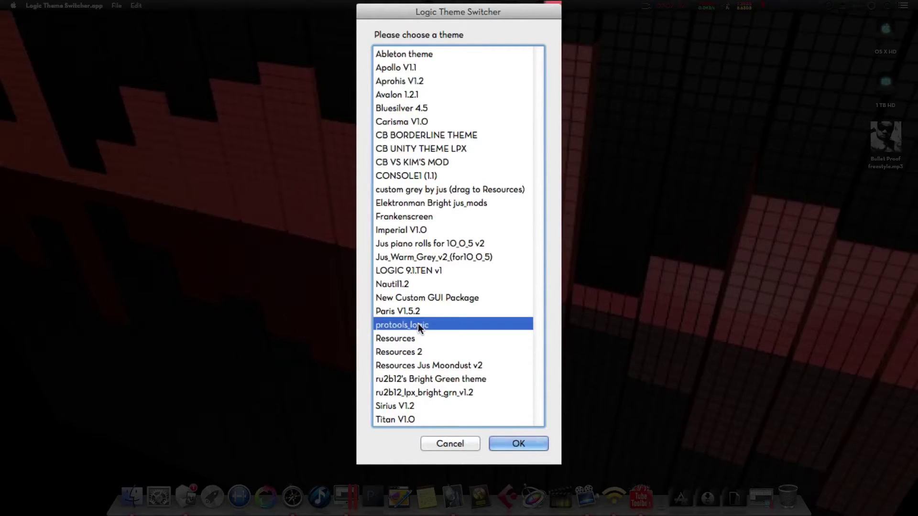
pyautogui.click(517, 441)
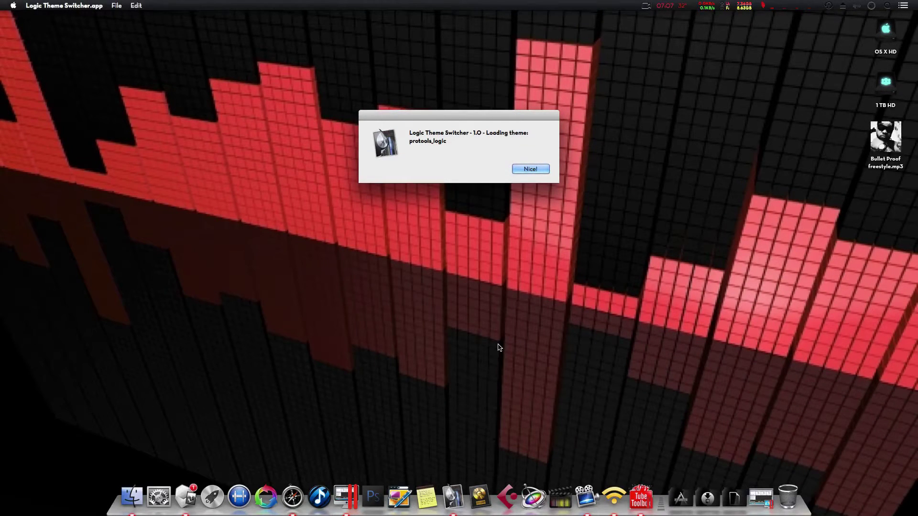
pyautogui.press('Return')
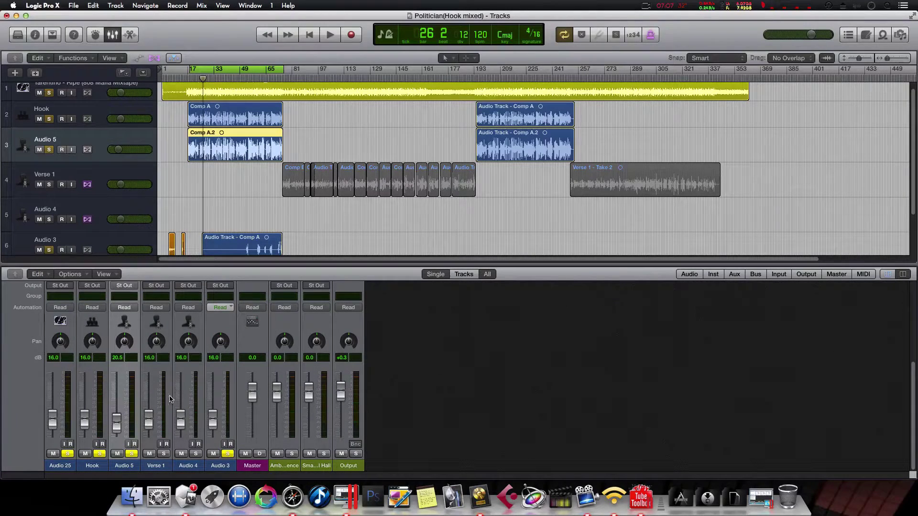
# Scroll through the protools_logic-themed mixer and show the toolbar row above the tracks again
pyautogui.scroll(-2, 285, 180)
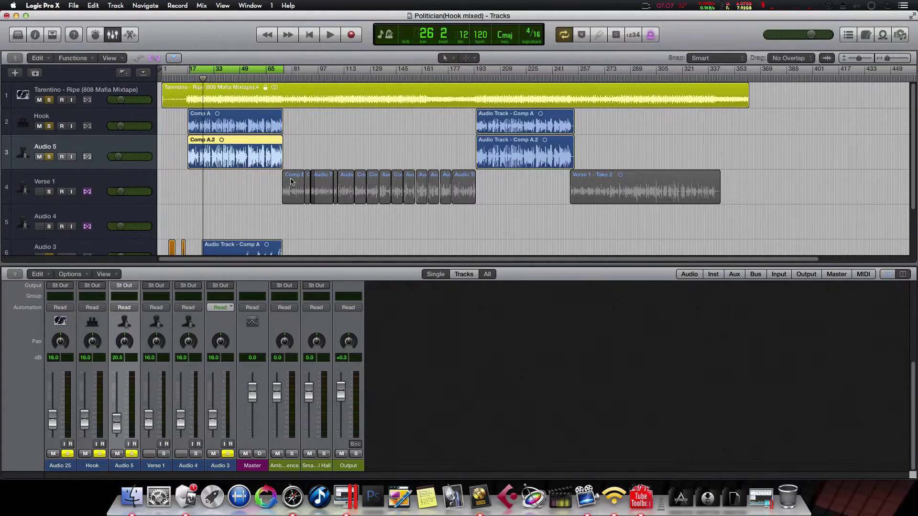
pyautogui.scroll(2, 285, 173)
pyautogui.scroll(5, 311, 404)
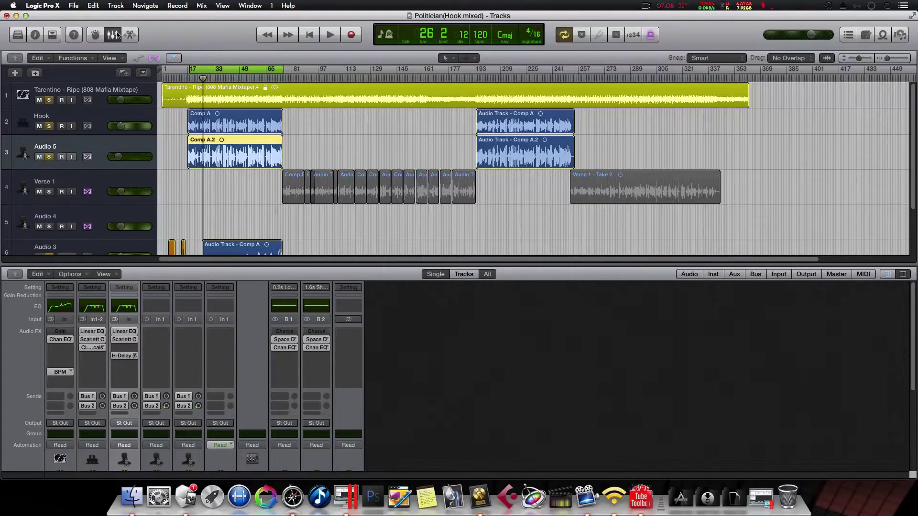
pyautogui.click(53, 35)
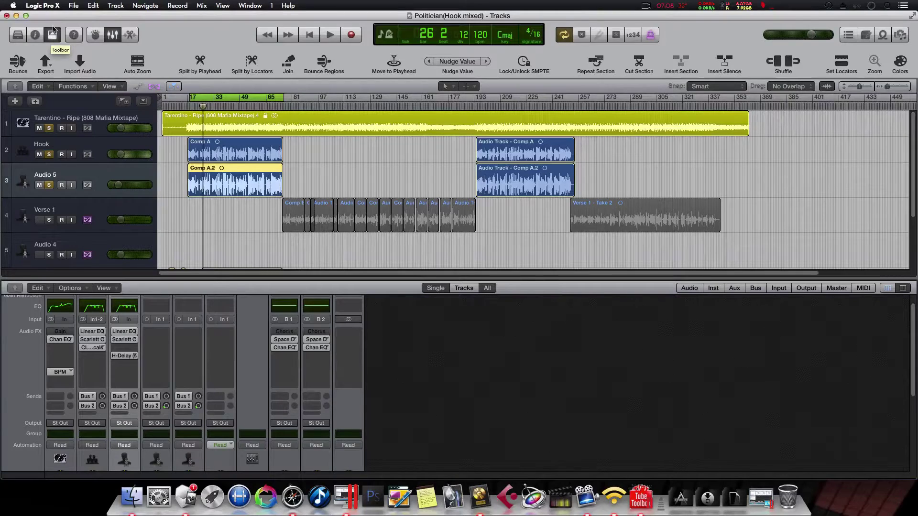
# Hide the toolbar row, then quit Logic Pro X, saving the project
pyautogui.click(53, 30)
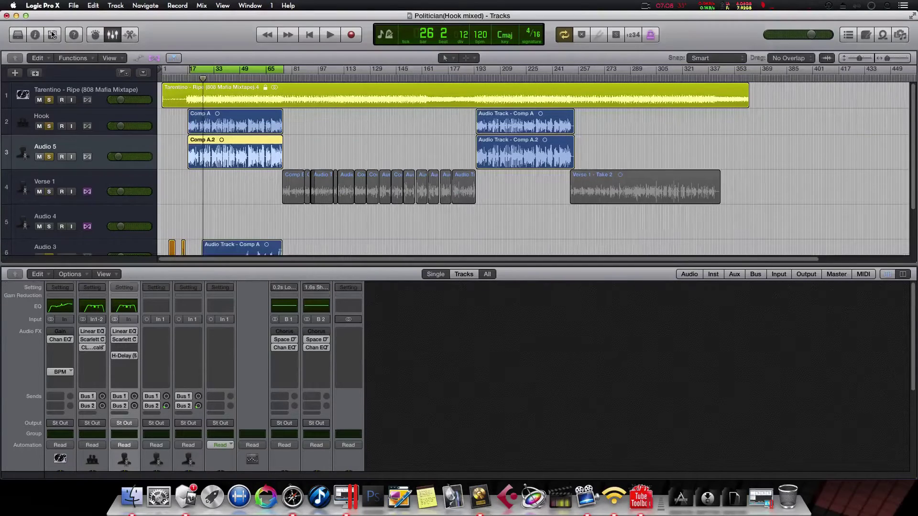
pyautogui.click(52, 5)
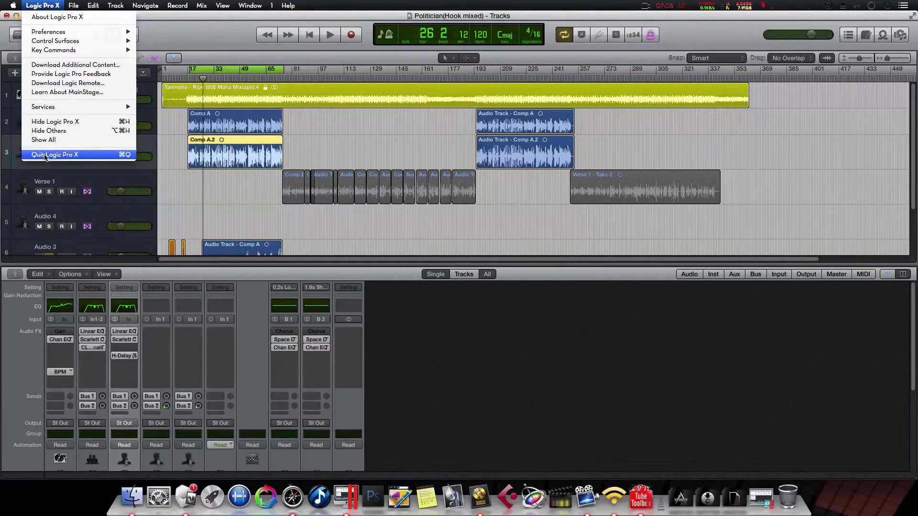
pyautogui.click(46, 155)
pyautogui.click(549, 169)
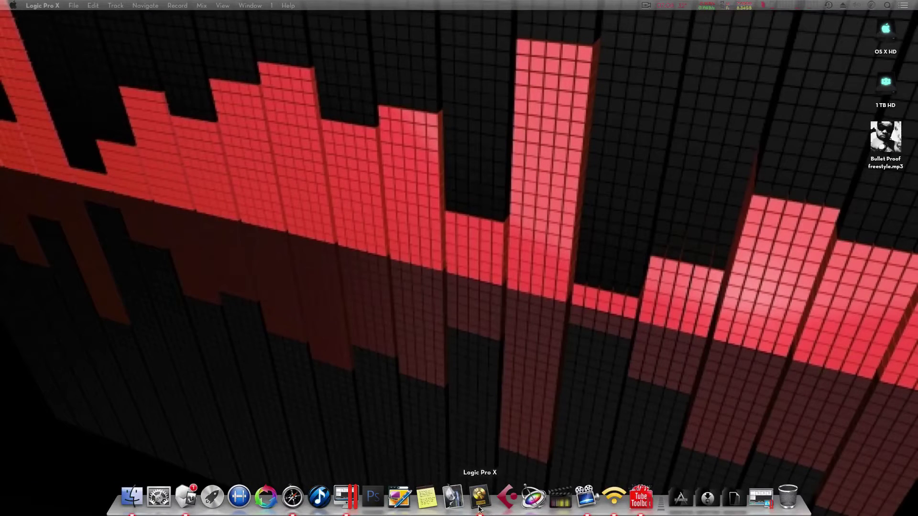
# In Logic Theme Switcher, apply the ru2b12_lpx_bright_grn_v1.2 theme
pyautogui.click(454, 497)
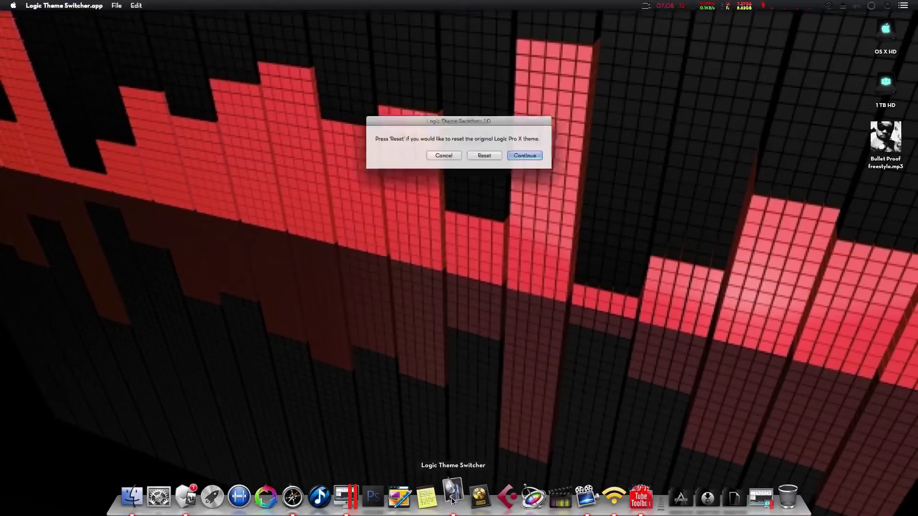
pyautogui.click(519, 156)
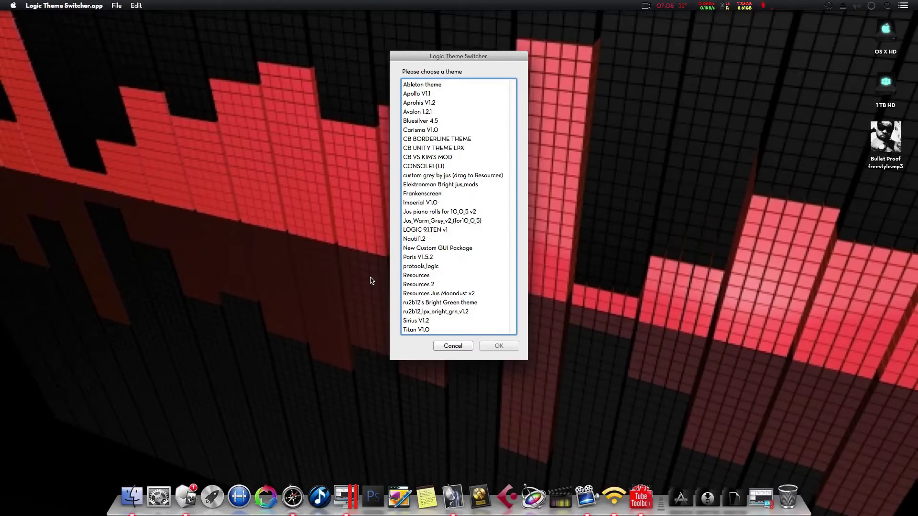
pyautogui.click(449, 312)
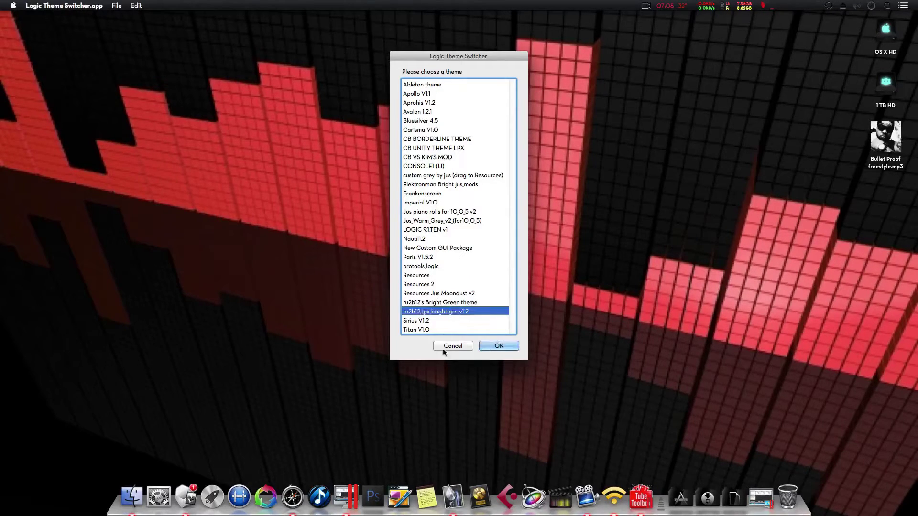
pyautogui.click(490, 346)
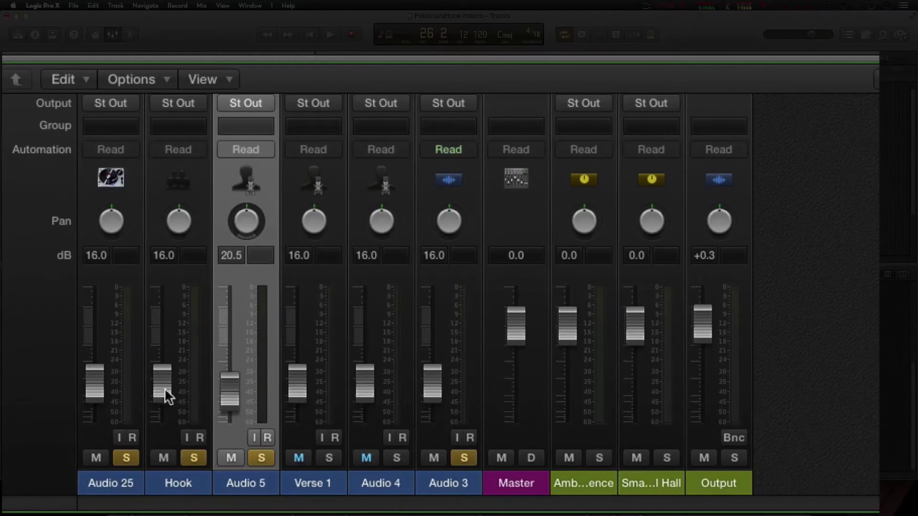
# Scroll the Politician project's mixer to inspect the bright green theme
pyautogui.scroll(10, 29, 320)
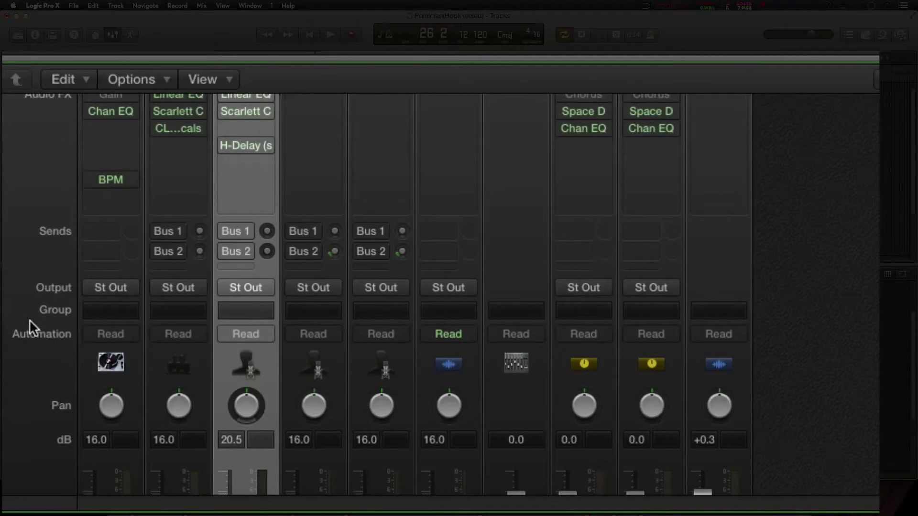
pyautogui.scroll(1, 108, 320)
pyautogui.scroll(-11, 517, 331)
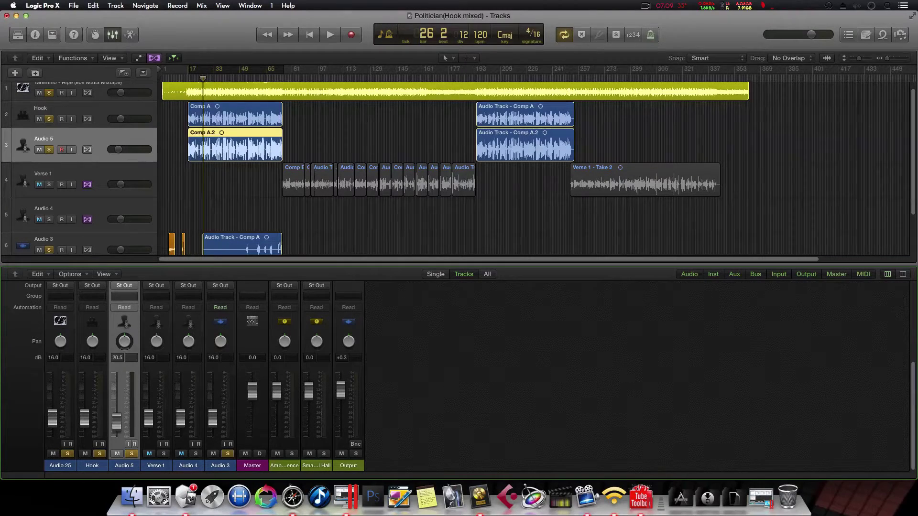
# Open the Mixer as a full-screen standalone window and show Audio 25's Channel EQ
pyautogui.doubleClick(87, 21)
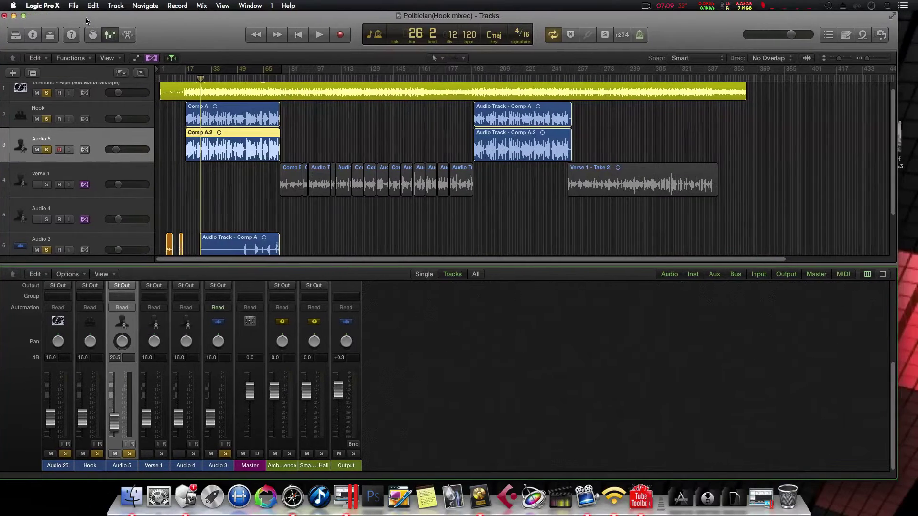
pyautogui.click(23, 16)
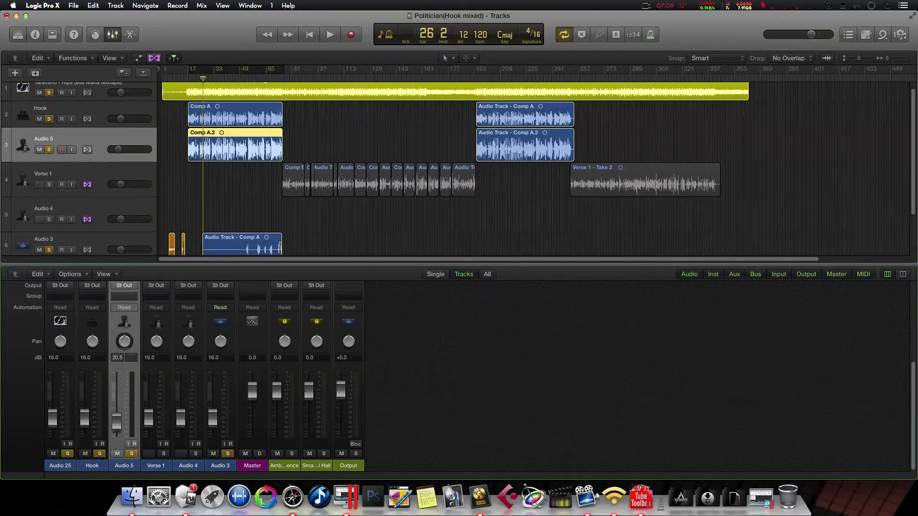
pyautogui.press('super+2')
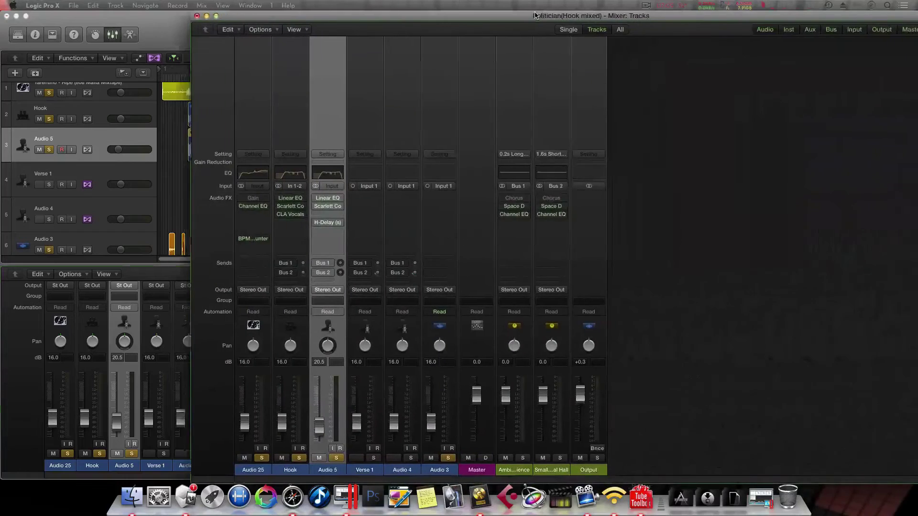
pyautogui.moveTo(530, 18); pyautogui.dragTo(491, 18)
pyautogui.doubleClick(491, 21)
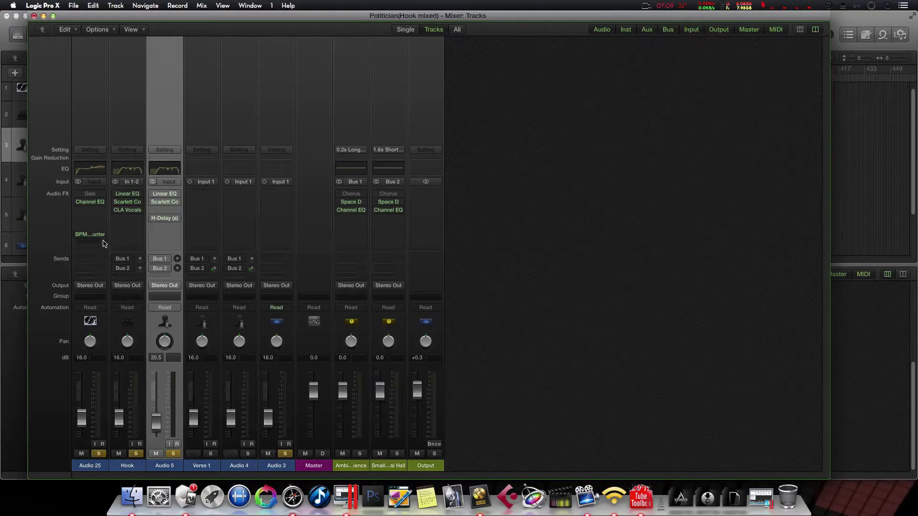
pyautogui.click(90, 202)
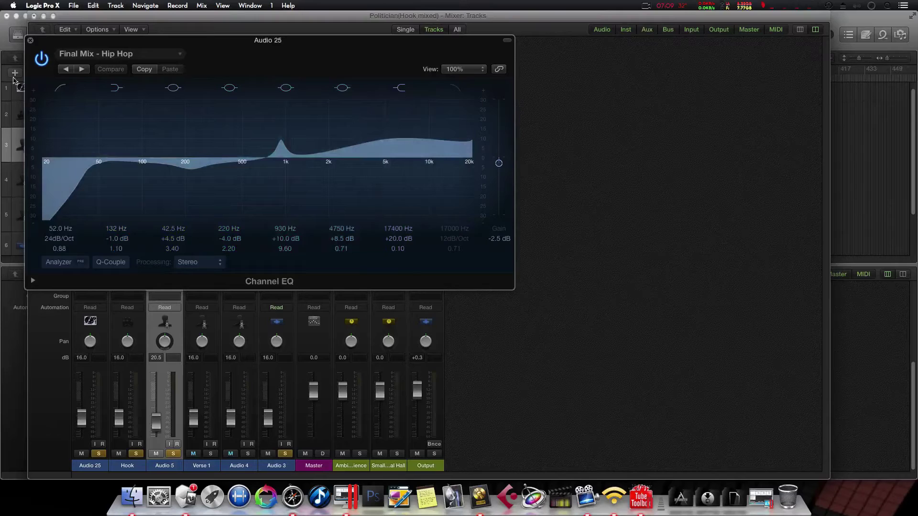
# Insert a Channel EQ into Audio 25's empty Audio FX slot
pyautogui.click(30, 40)
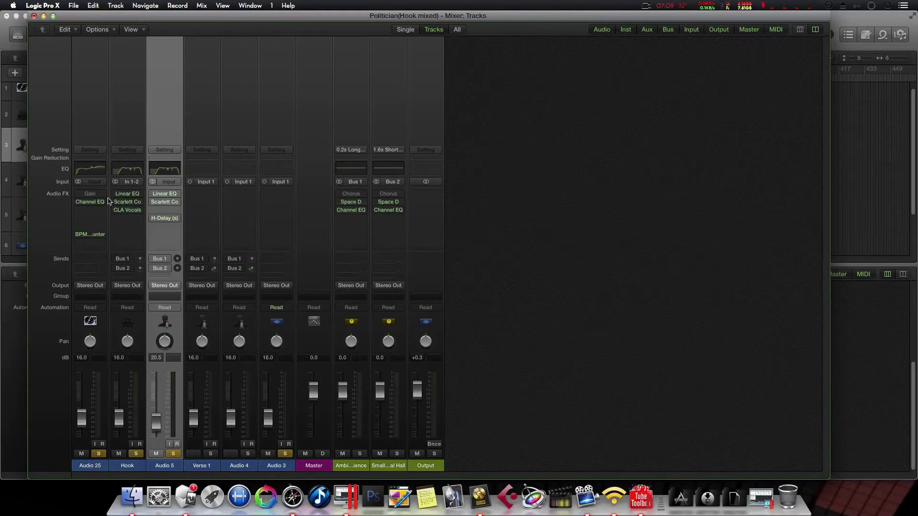
pyautogui.click(87, 218)
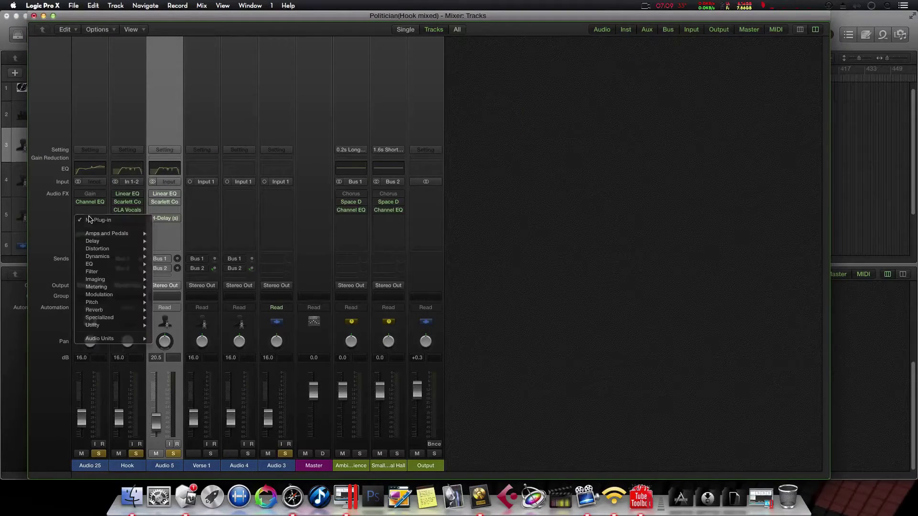
pyautogui.moveTo(110, 240)
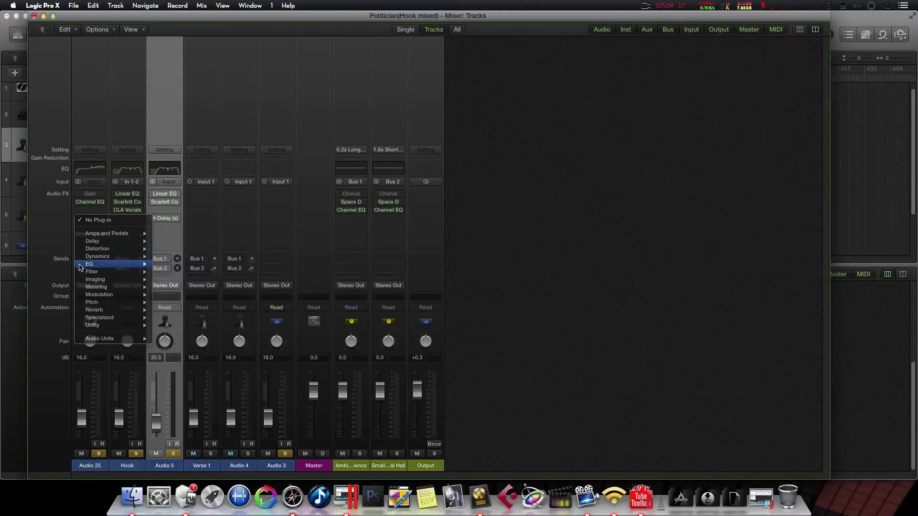
pyautogui.moveTo(147, 267)
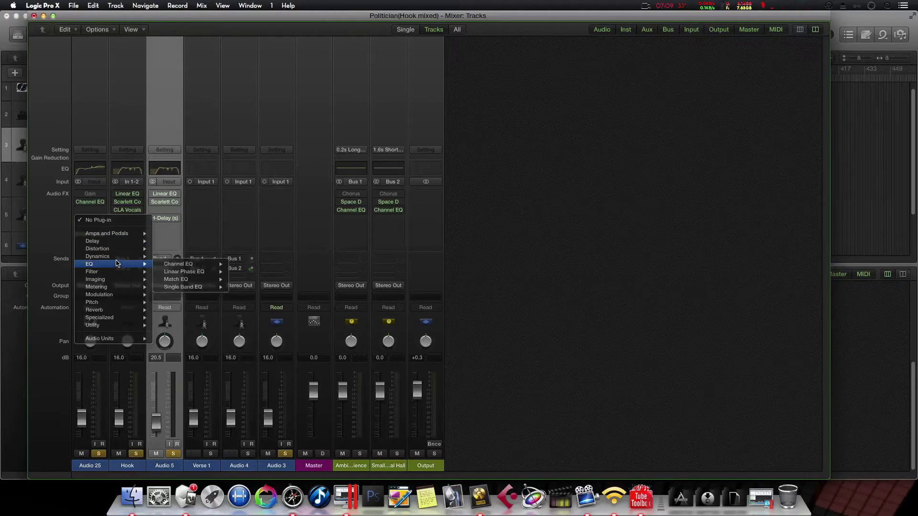
pyautogui.click(170, 265)
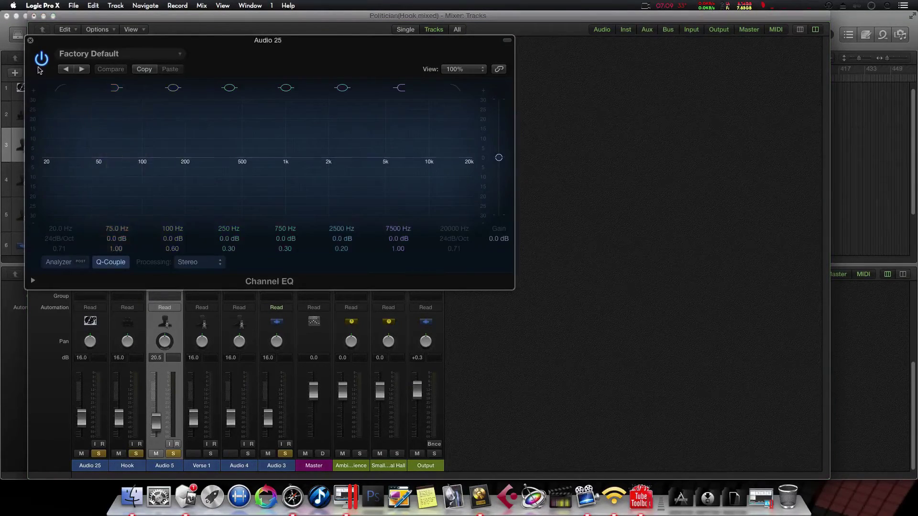
pyautogui.click(30, 41)
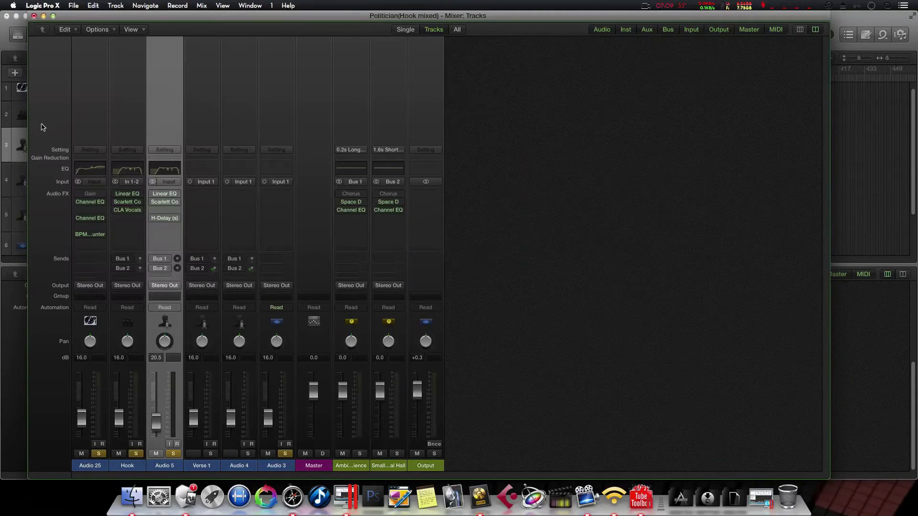
# Replace that slot's Channel EQ with a Single Band EQ
pyautogui.click(95, 221)
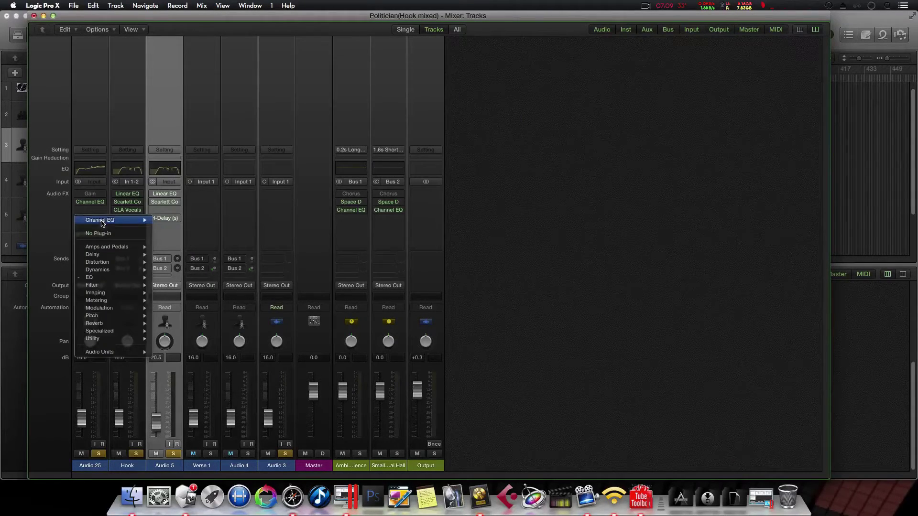
pyautogui.moveTo(113, 223)
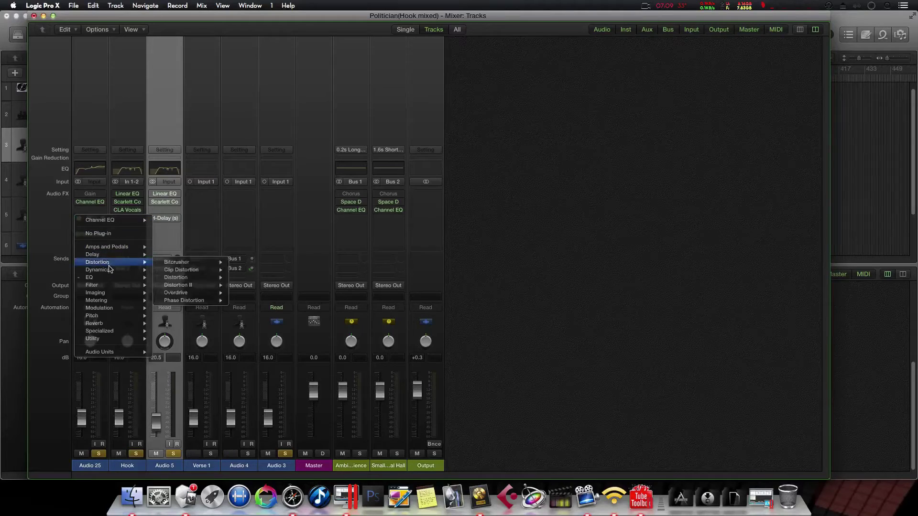
pyautogui.moveTo(119, 282)
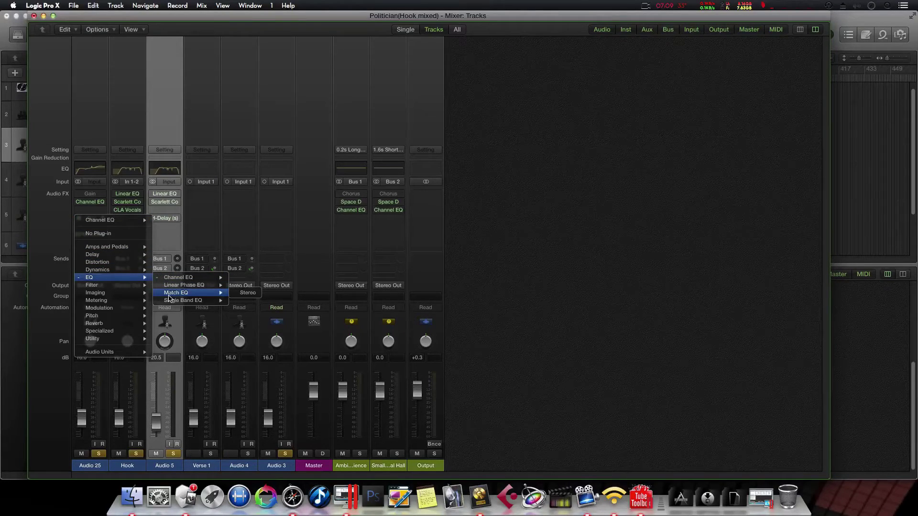
pyautogui.click(190, 301)
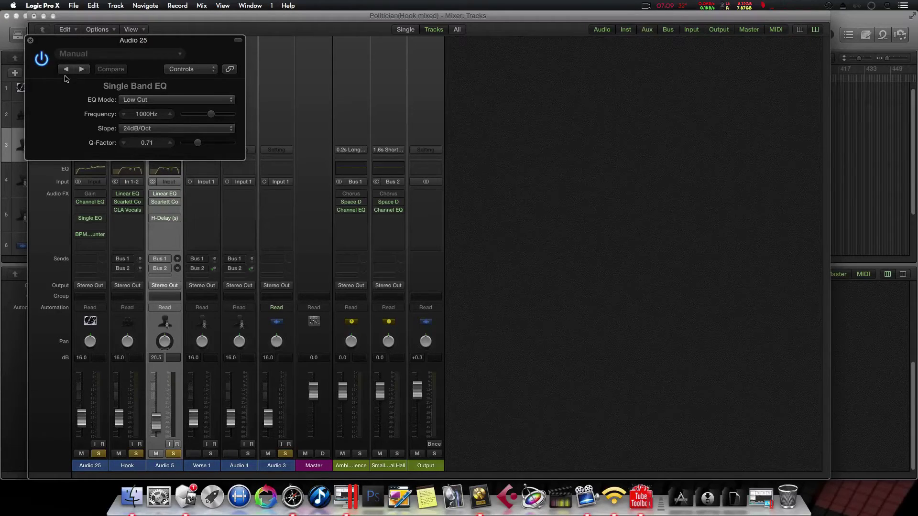
# Close the Single Band EQ window and switch the channel strips to narrow, then back to wide
pyautogui.click(30, 41)
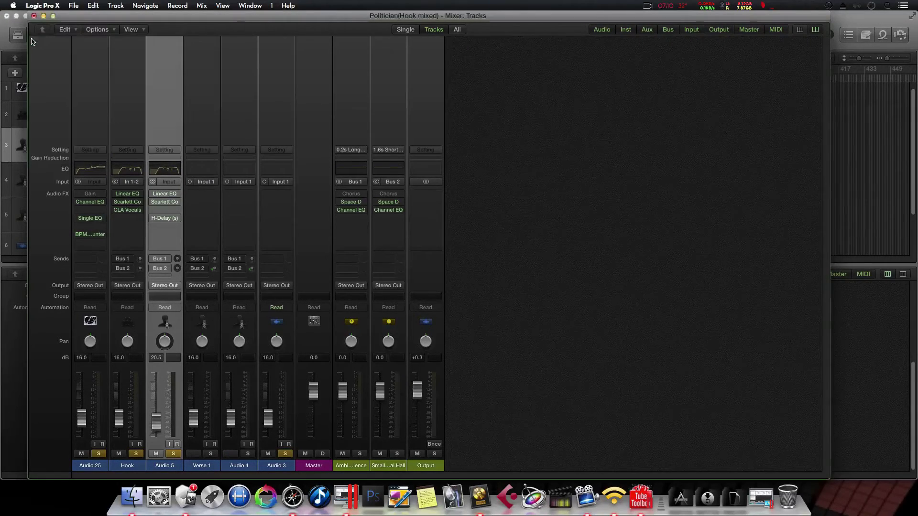
pyautogui.click(801, 30)
pyautogui.click(817, 30)
# Switch the Mixer view to Single, showing Audio 5 with its aux, output and master strips
pyautogui.click(404, 30)
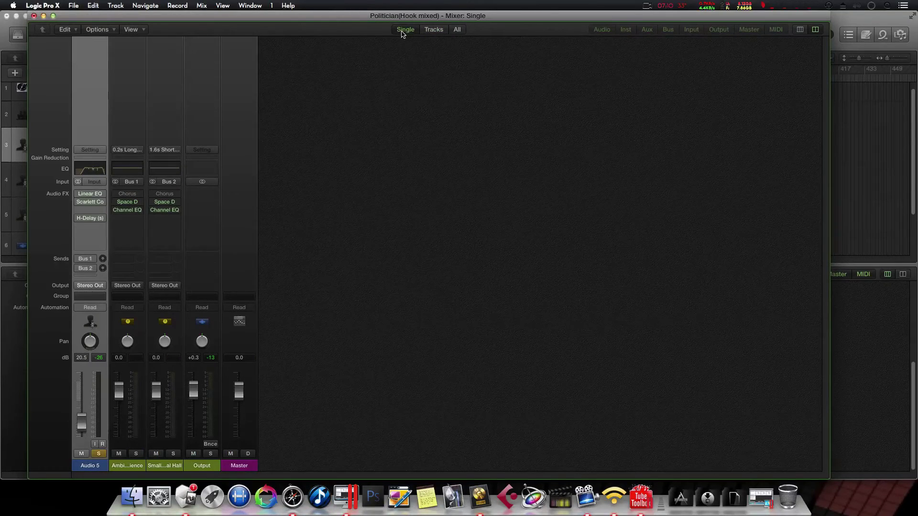